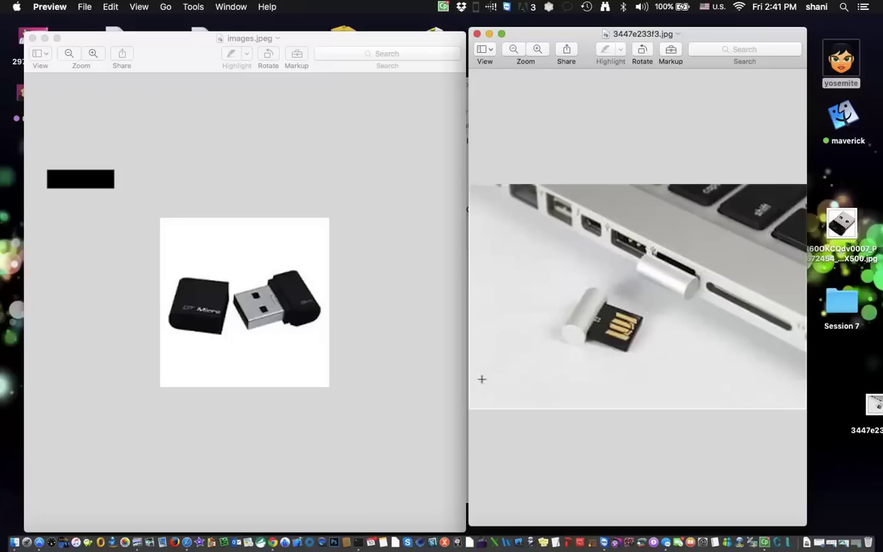
Step: Minimize both Preview windows showing the USB drive pictures, 3447e233f3.jpg and images.jpeg
left_click(418, 351)
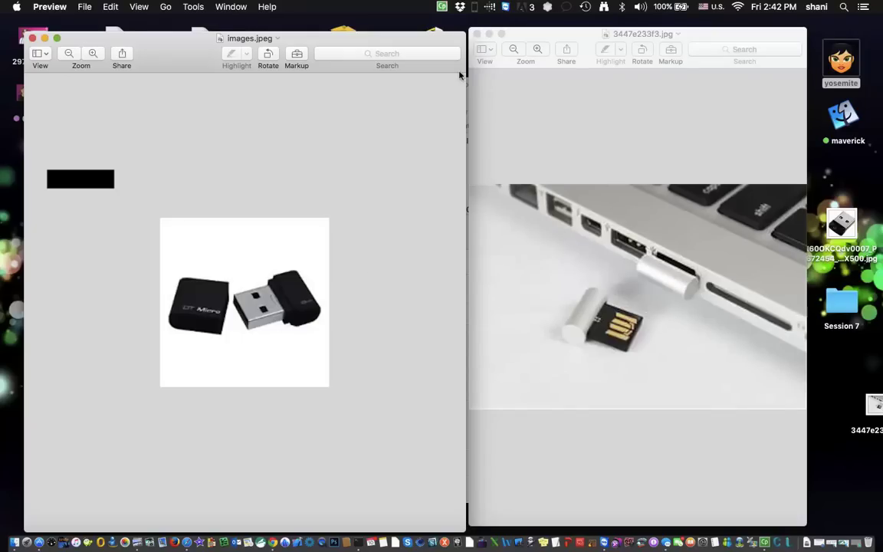
left_click(489, 34)
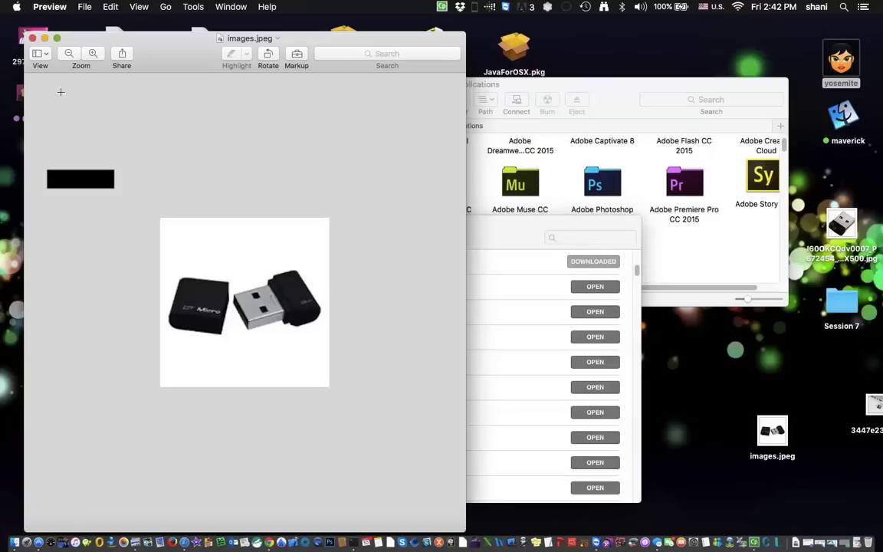
left_click(44, 37)
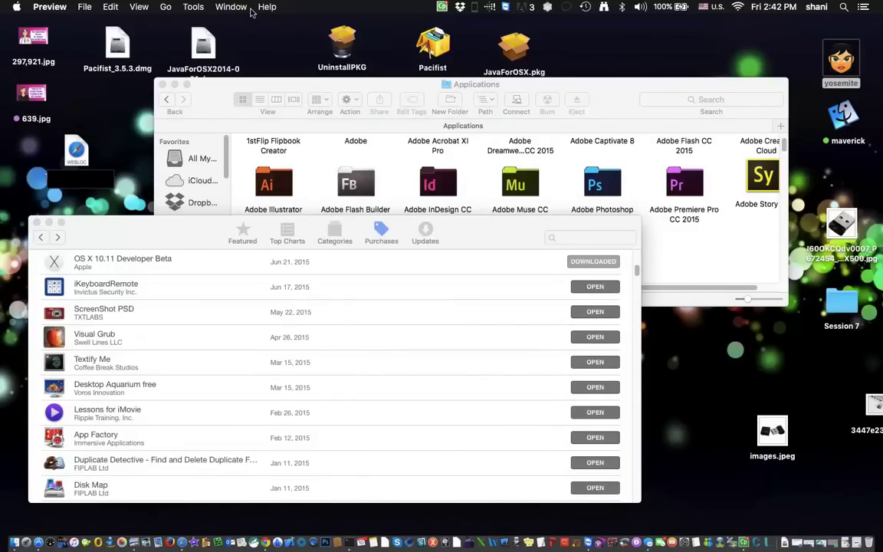
Step: Open the Utilities folder in Finder and launch Disk Utility from it
left_click(159, 6)
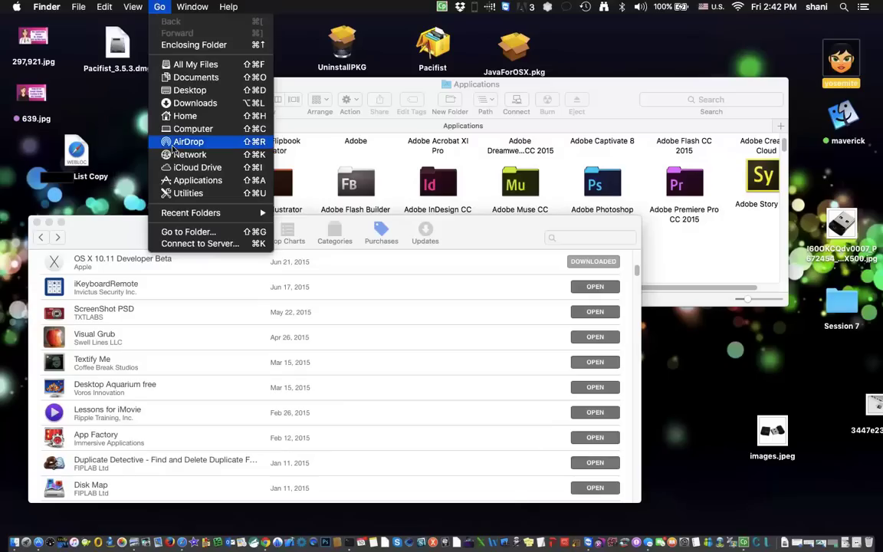
left_click(187, 193)
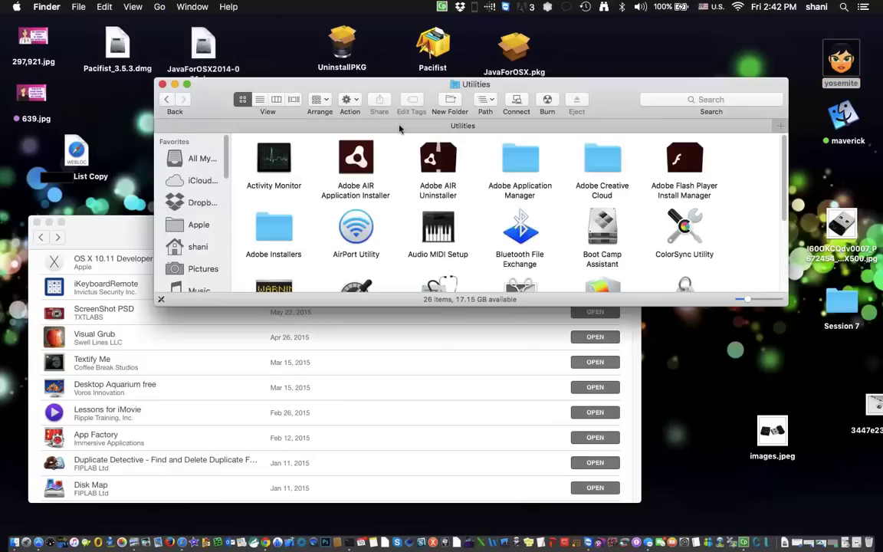
scroll(368, 203, "down", 2)
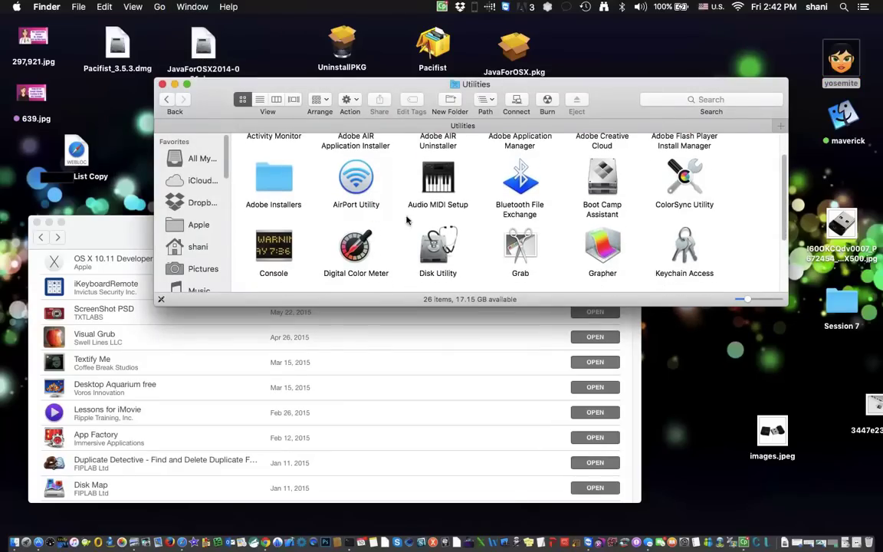
double_click(438, 257)
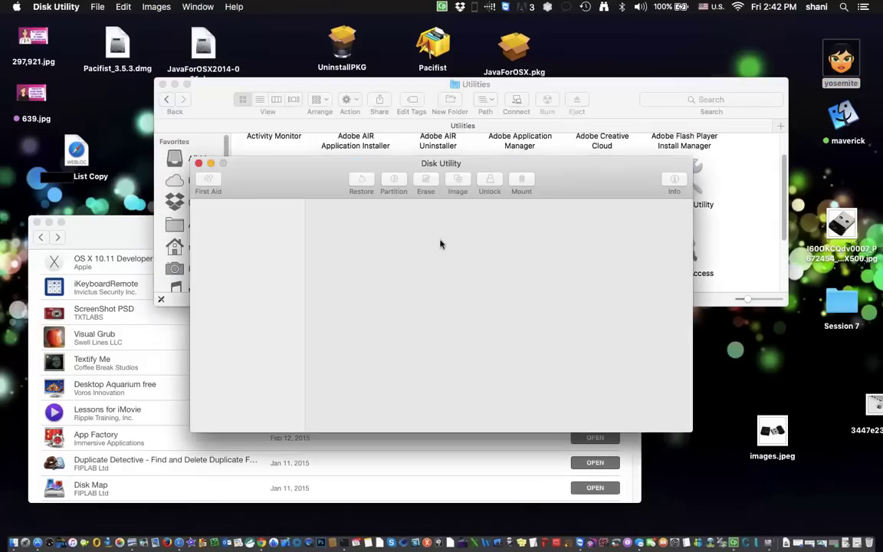
Step: Erase the external SRT USB Media drive, naming it boot, with OS X Extended (Journaled) format and the GUID Partition Map scheme
left_click(251, 308)
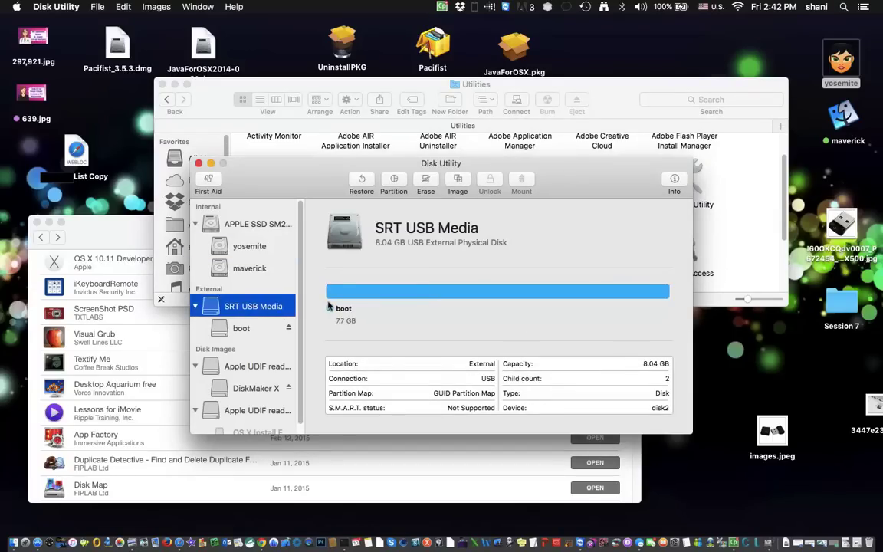
left_click(425, 182)
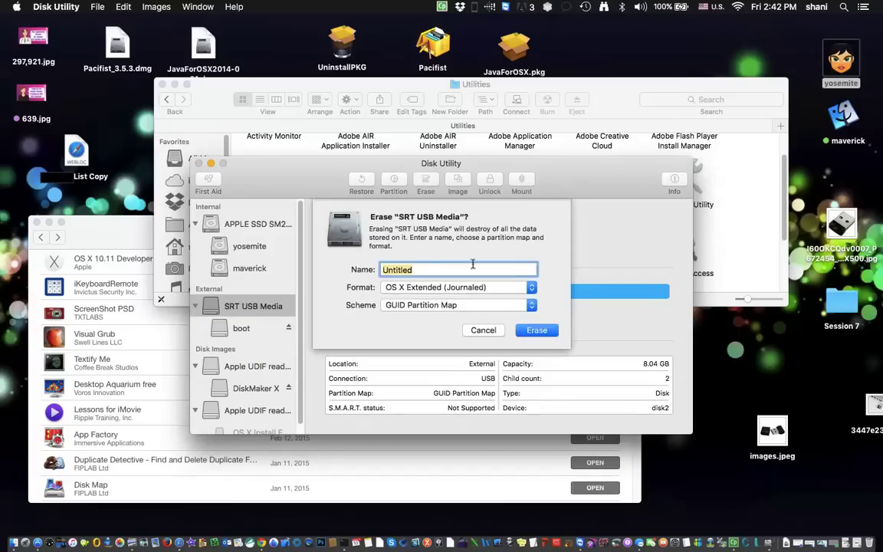
type("boot")
left_click(539, 330)
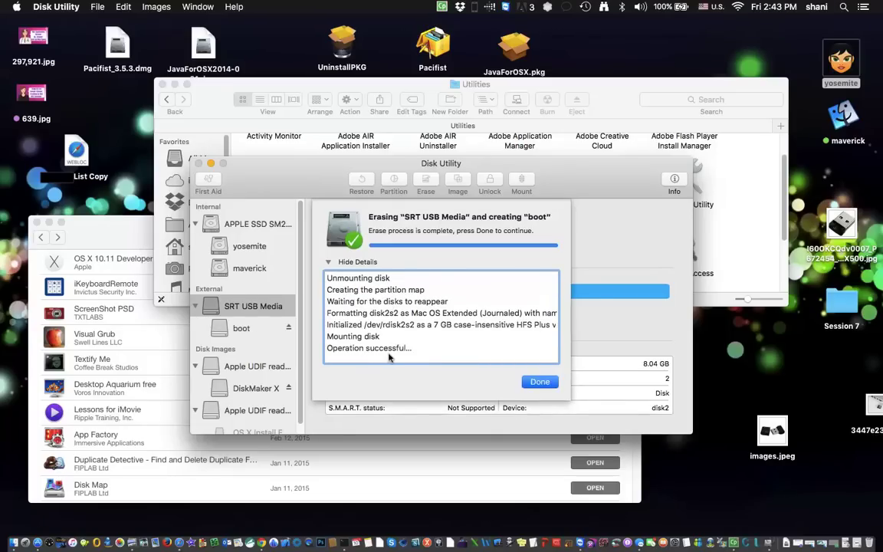
left_click(538, 381)
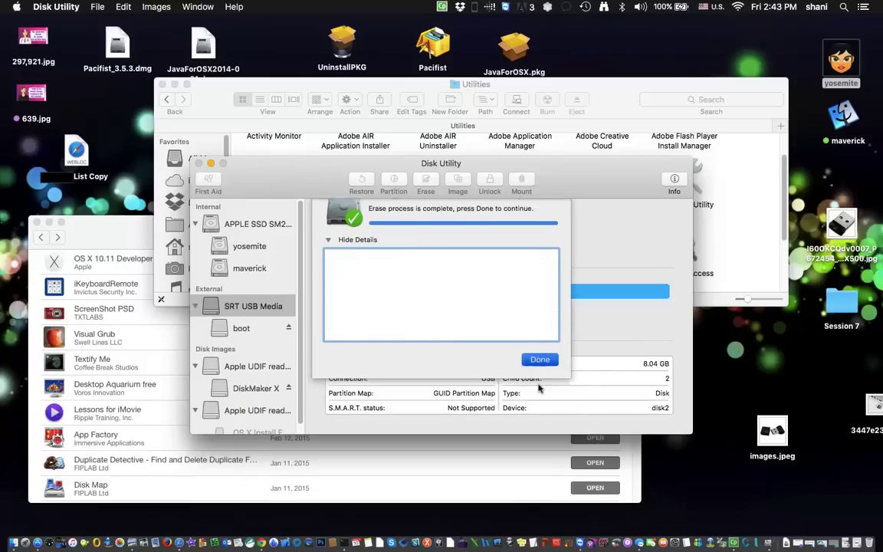
Step: Close Disk Utility and the Utilities folder window, and move the App Store purchases window higher on the desktop
left_click(198, 163)
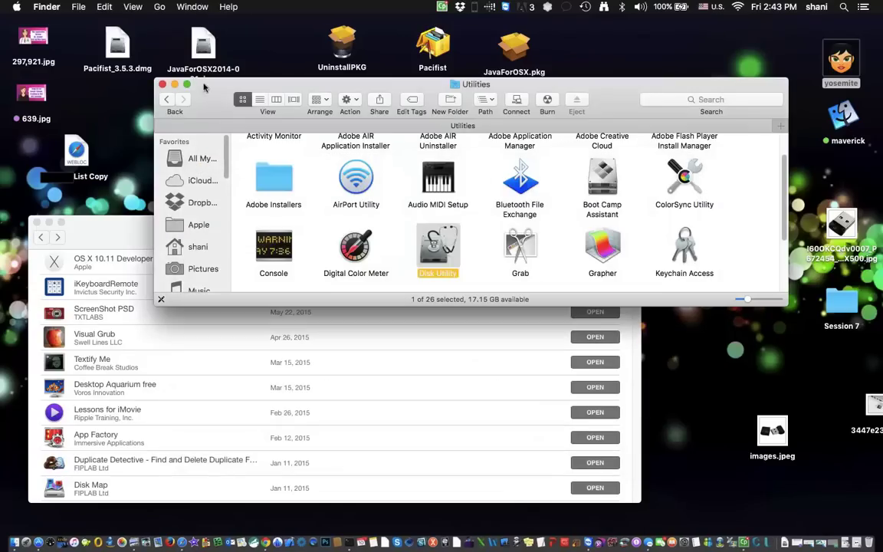
left_click(162, 87)
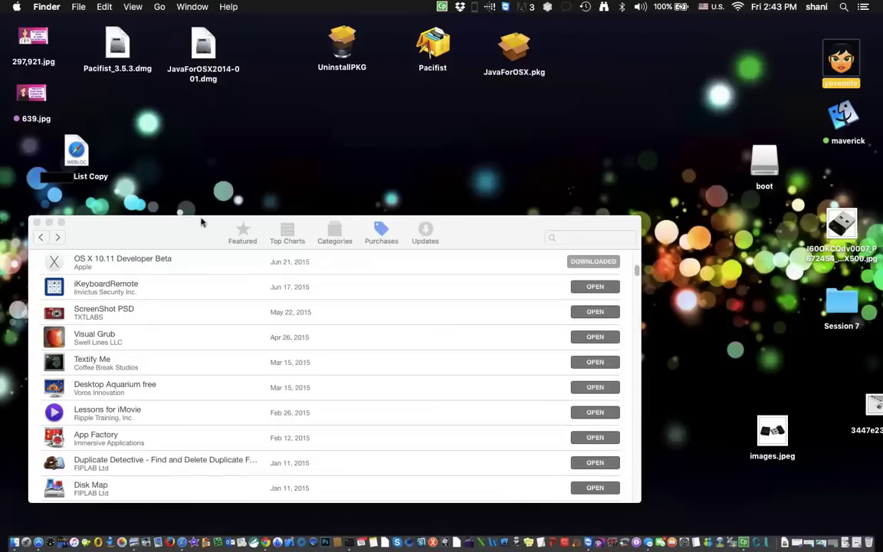
left_click_drag(193, 227, 243, 104)
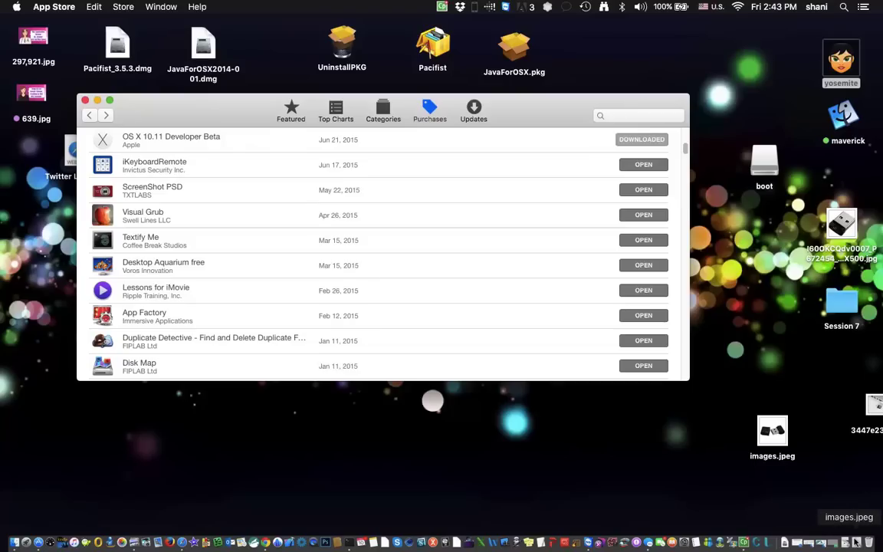
Step: Restore the Applications folder window, open Install OS X 10.11 Developer Beta and quit the installer without continuing
left_click(807, 544)
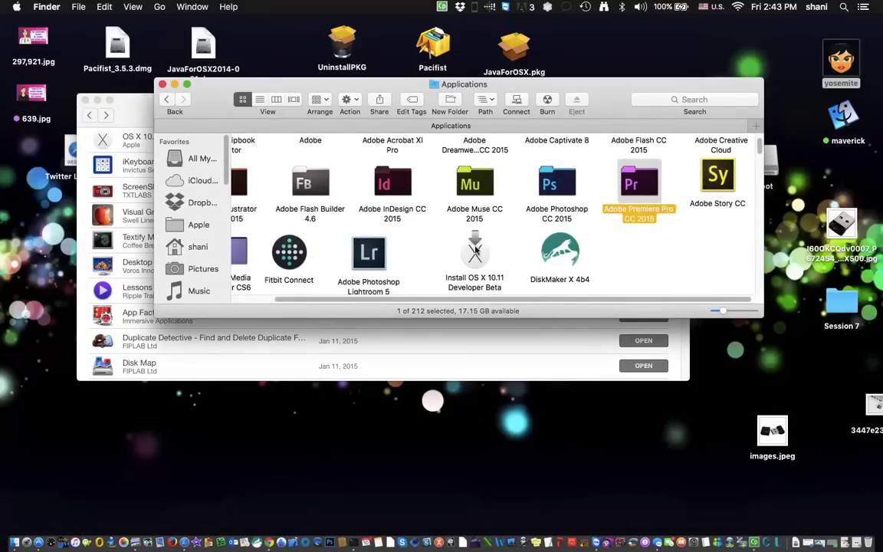
double_click(474, 253)
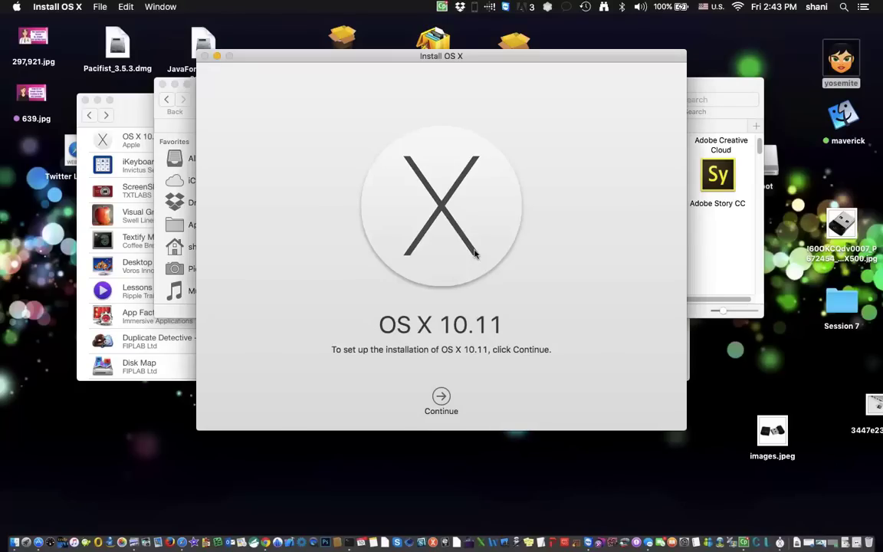
left_click(54, 7)
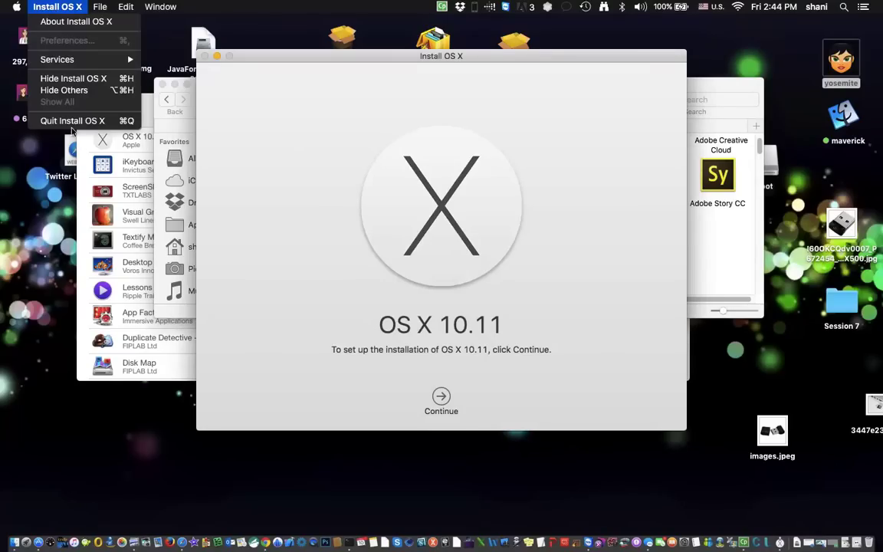
left_click(67, 120)
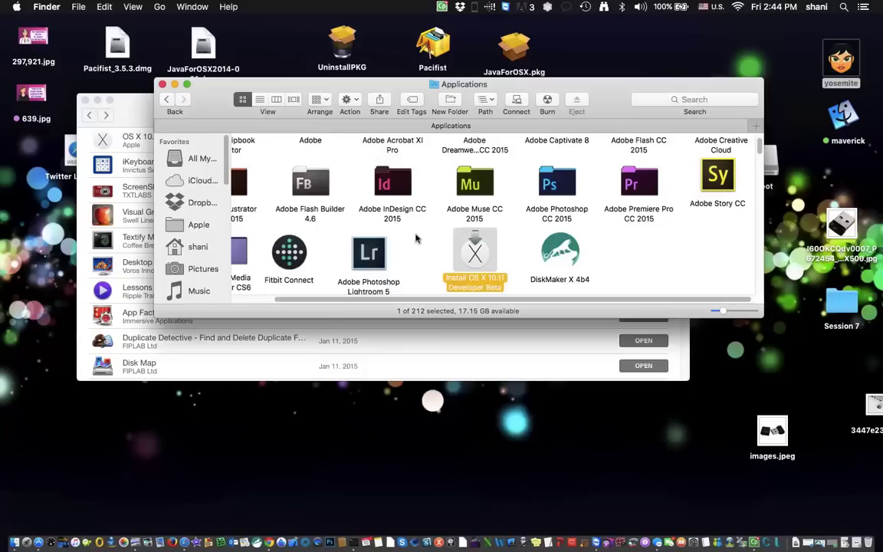
left_click(414, 224)
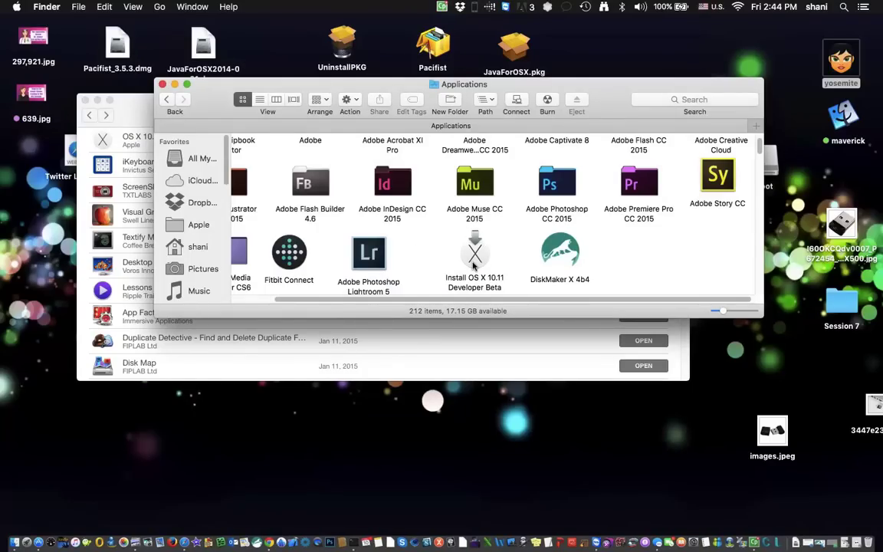
Step: Switch to Safari and go through the DiskMaker X home page to its page of previous versions
left_click(556, 260)
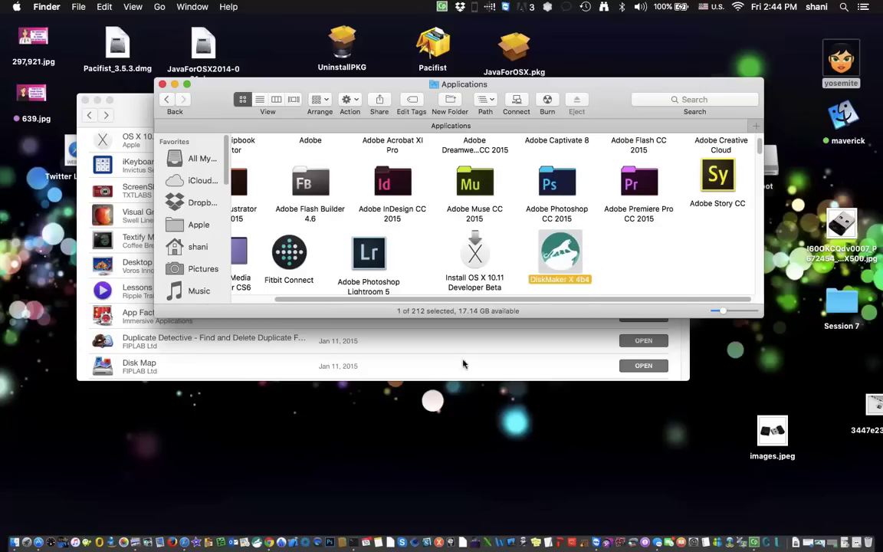
left_click(183, 541)
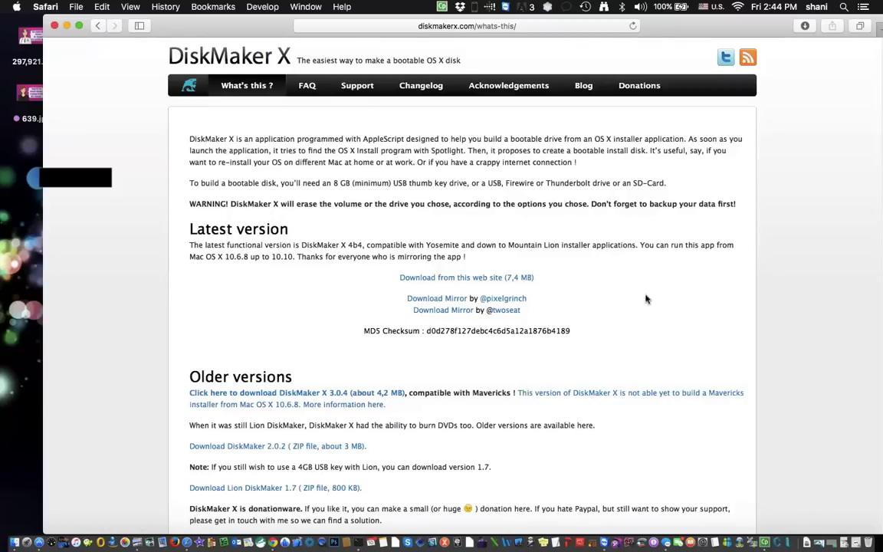
left_click(258, 60)
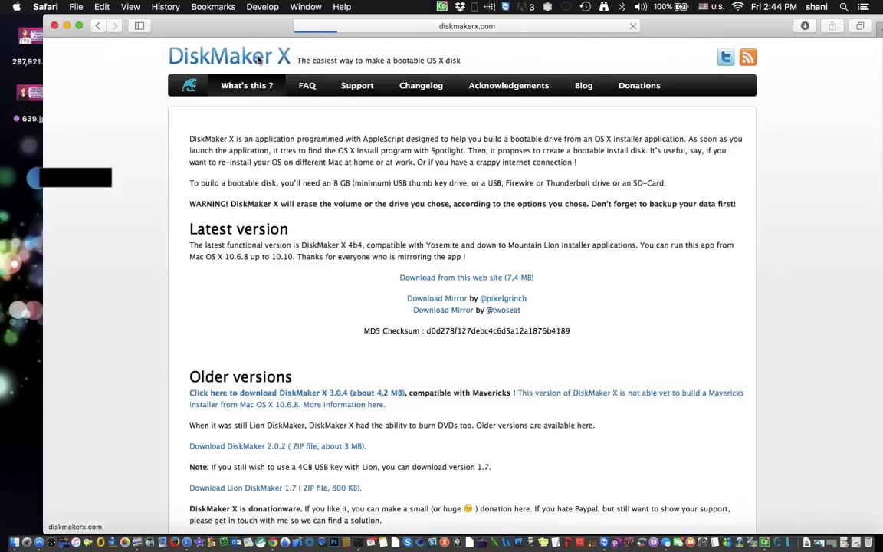
scroll(399, 246, "down", 3)
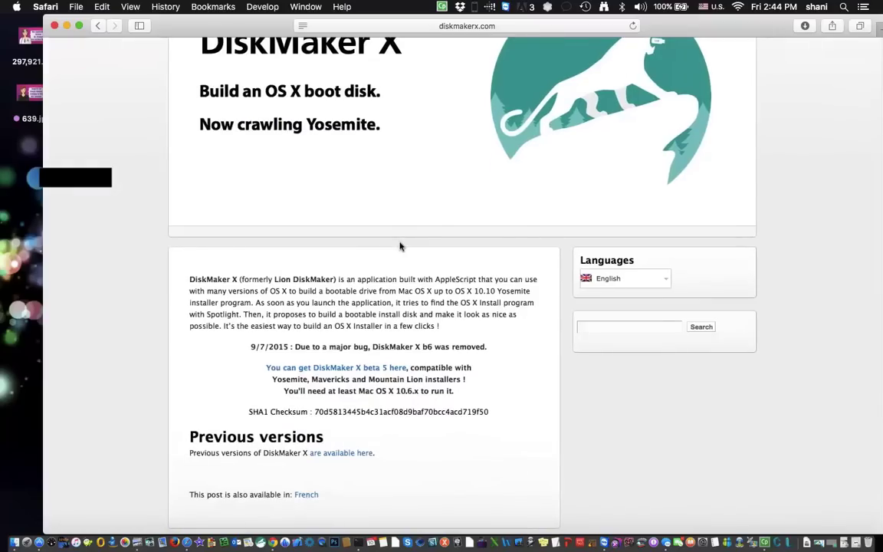
left_click(325, 456)
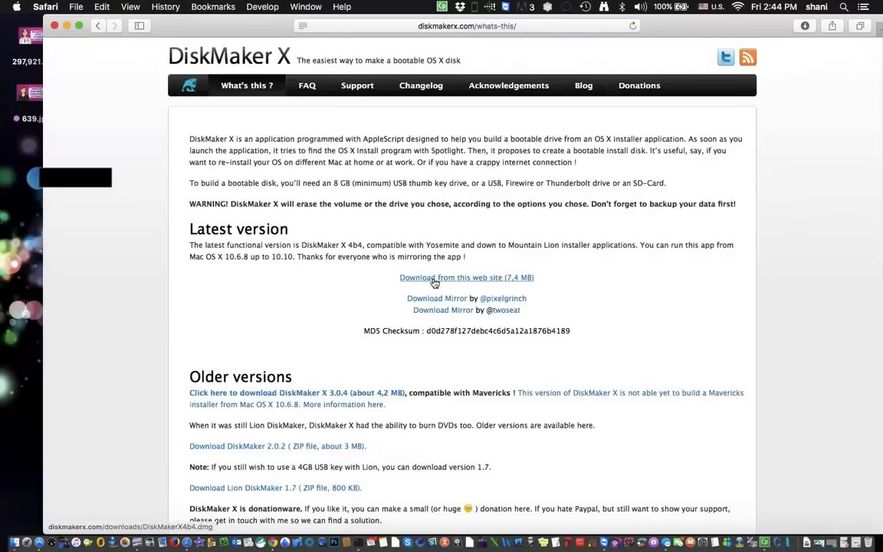
Step: Reveal the downloaded DiskMaker X files in the Downloads folder and open the DiskMakerX4b4.dmg disk image
left_click(805, 25)
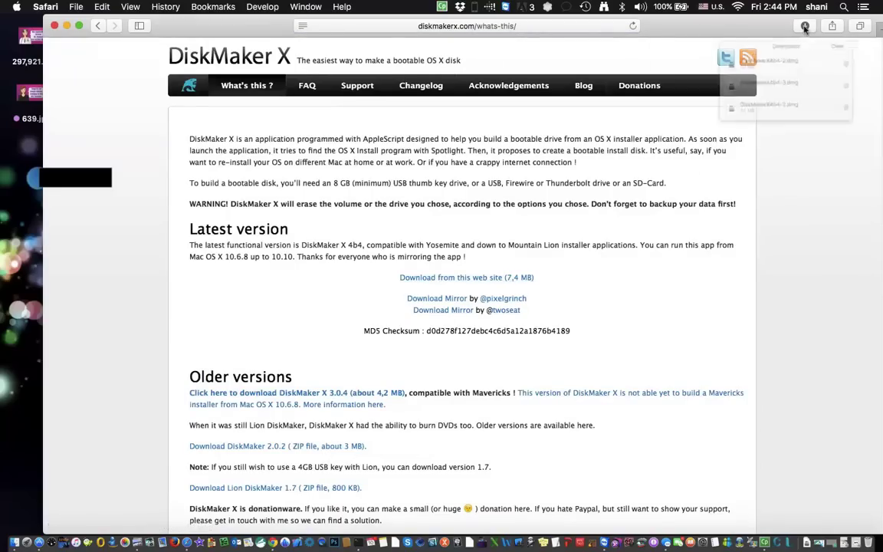
left_click(865, 79)
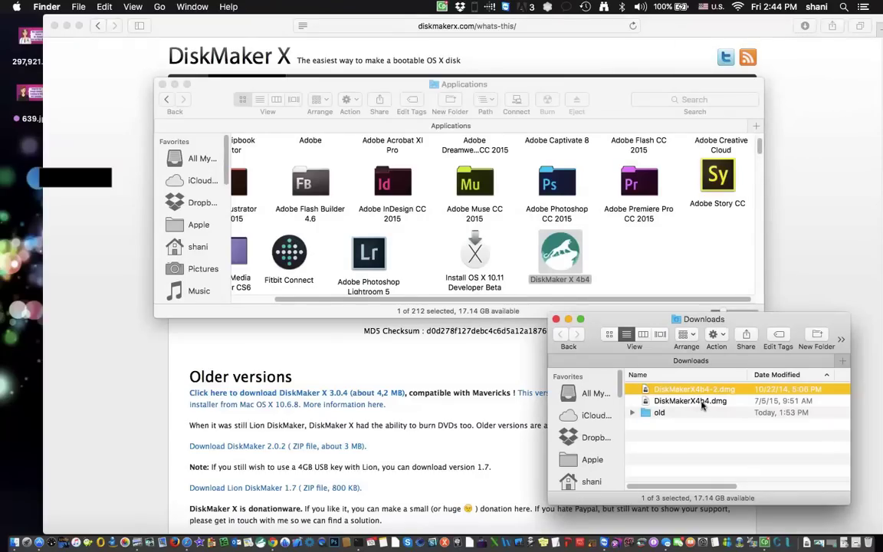
left_click(713, 402)
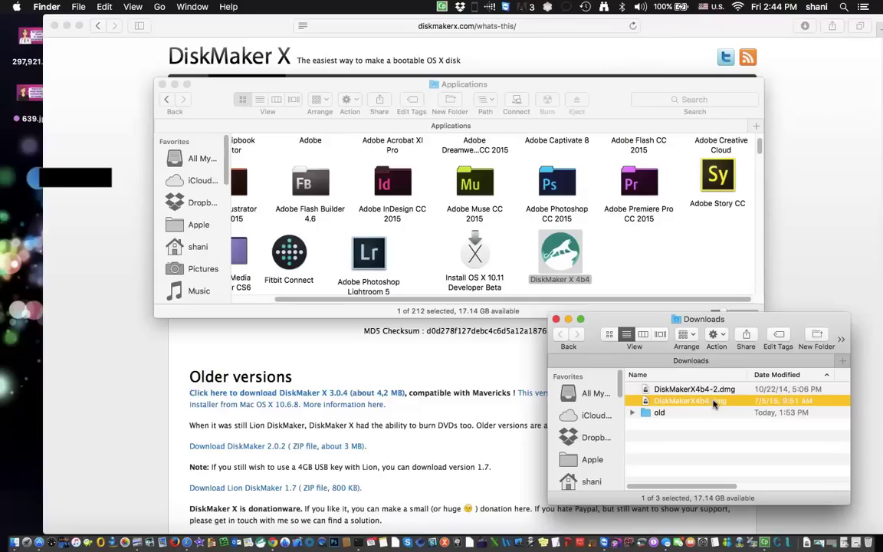
double_click(712, 402)
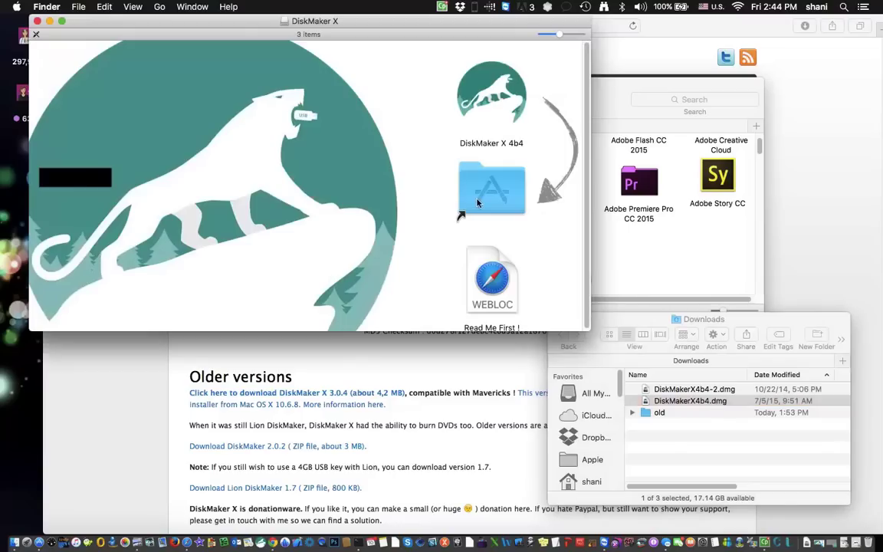
Step: Try moving the DiskMaker X 4b4 app inside the mounted disk image, and close the disk image window
left_click(488, 98)
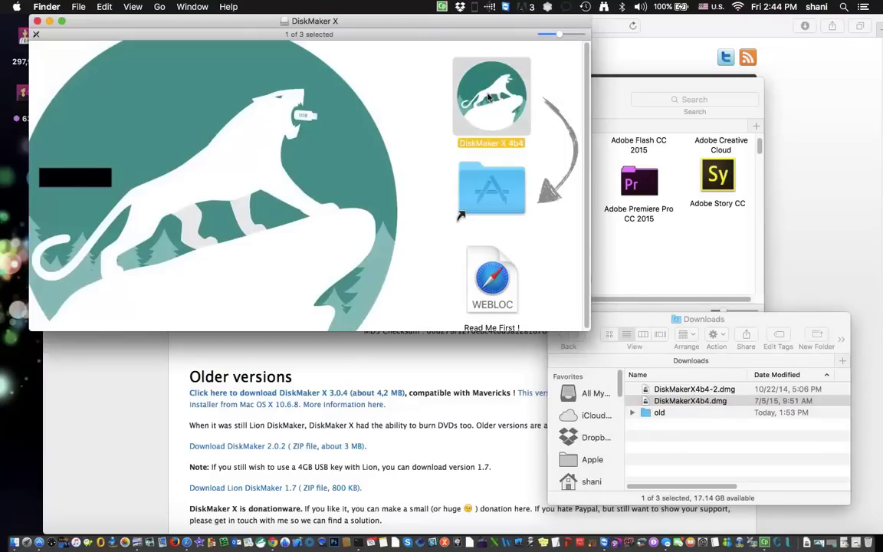
left_click_drag(488, 98, 401, 95)
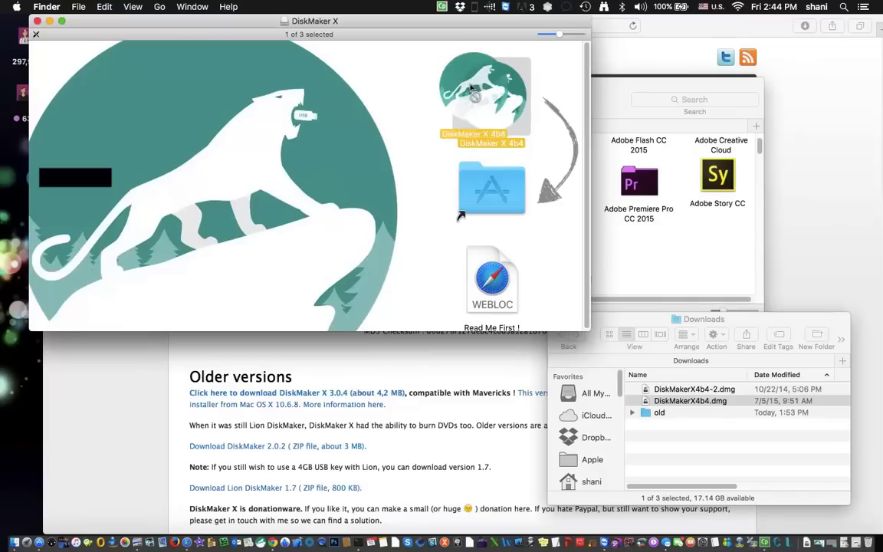
left_click(36, 20)
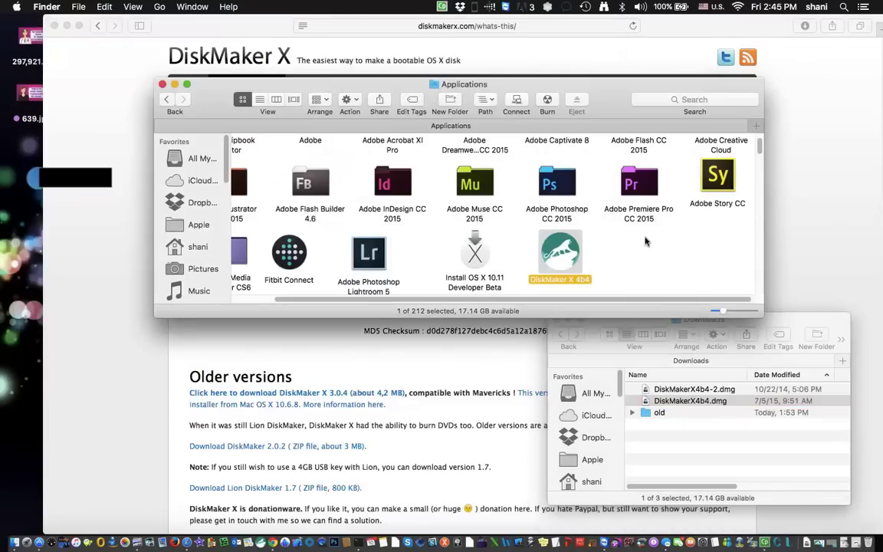
Step: Launch DiskMaker X 4b4 from the Applications folder and minimize the Applications, Safari, App Store and Downloads windows
double_click(560, 257)
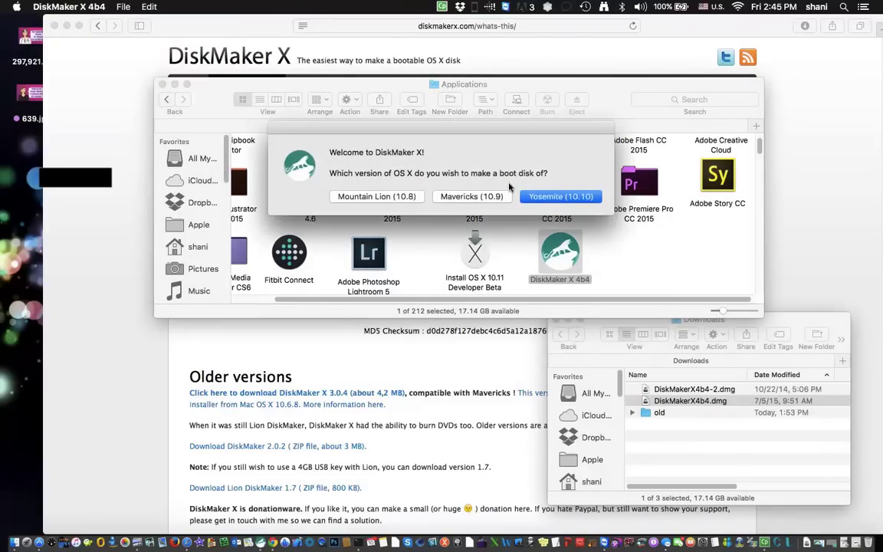
left_click(175, 83)
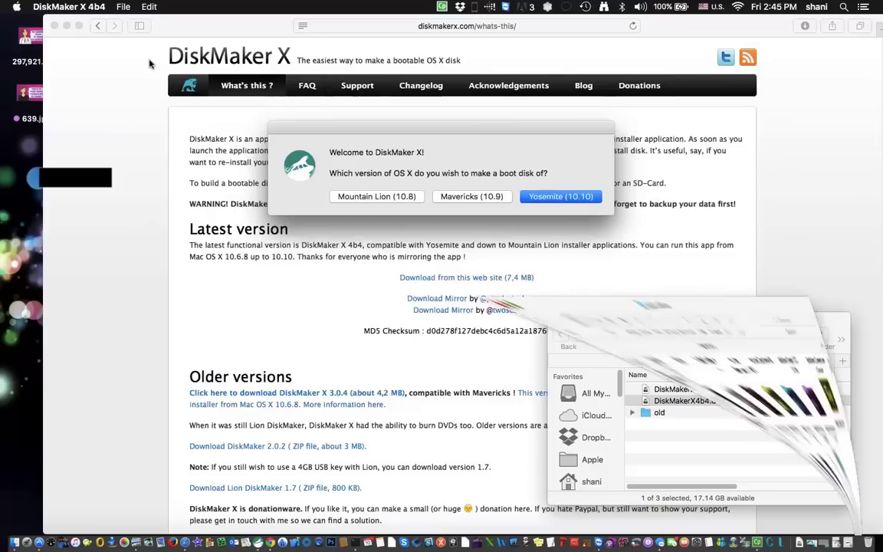
left_click(67, 25)
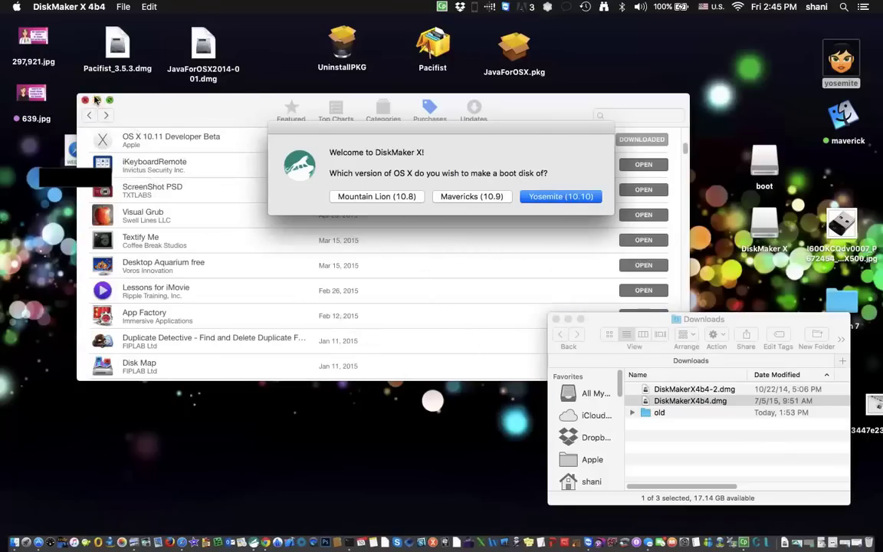
left_click(96, 100)
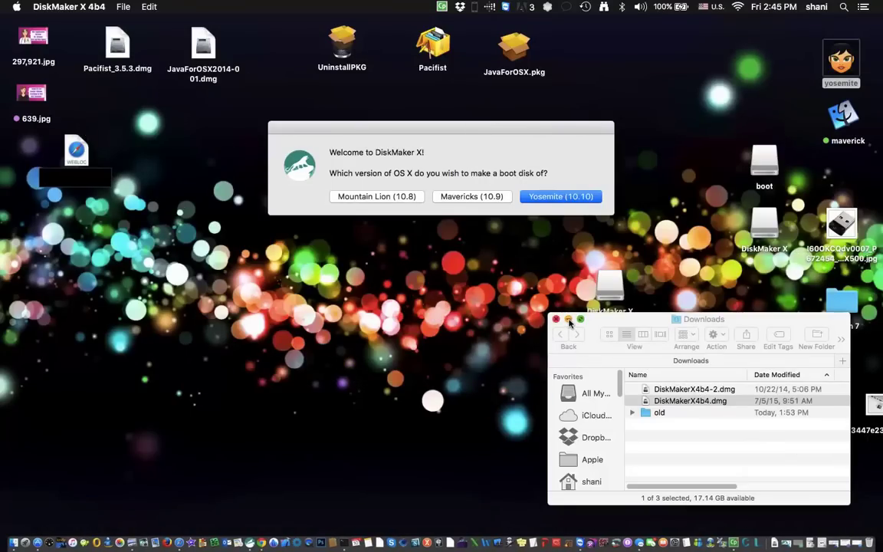
left_click(567, 319)
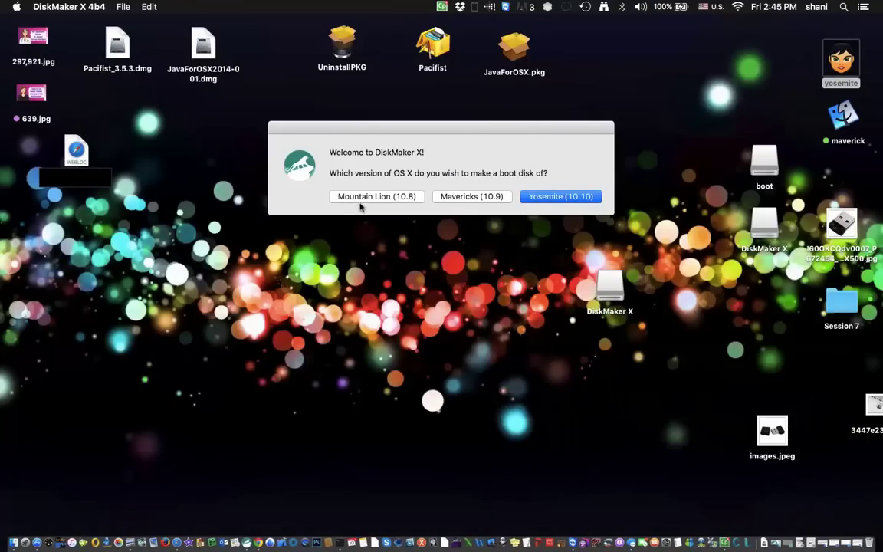
Step: Choose Yosemite (10.10) as the boot disk version and supply Install OS X 10.11 Developer Beta as the install file
left_click(563, 200)
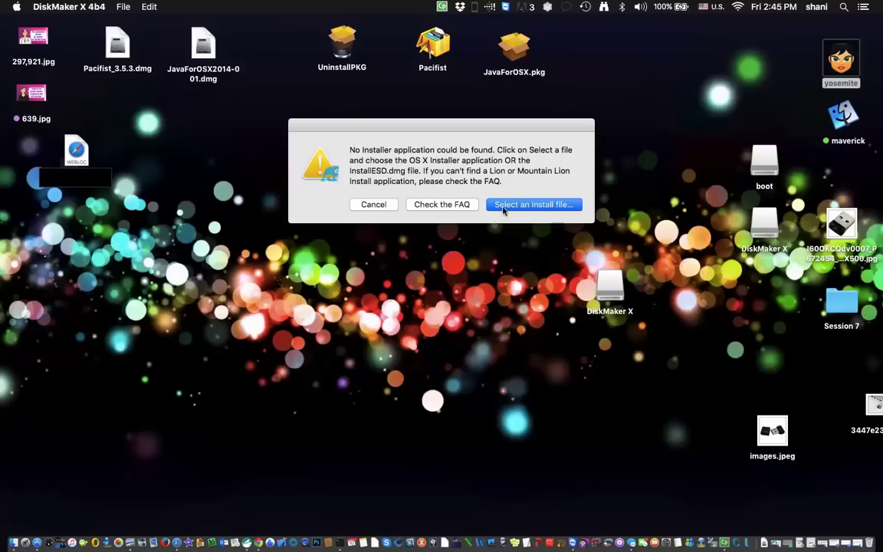
left_click(546, 205)
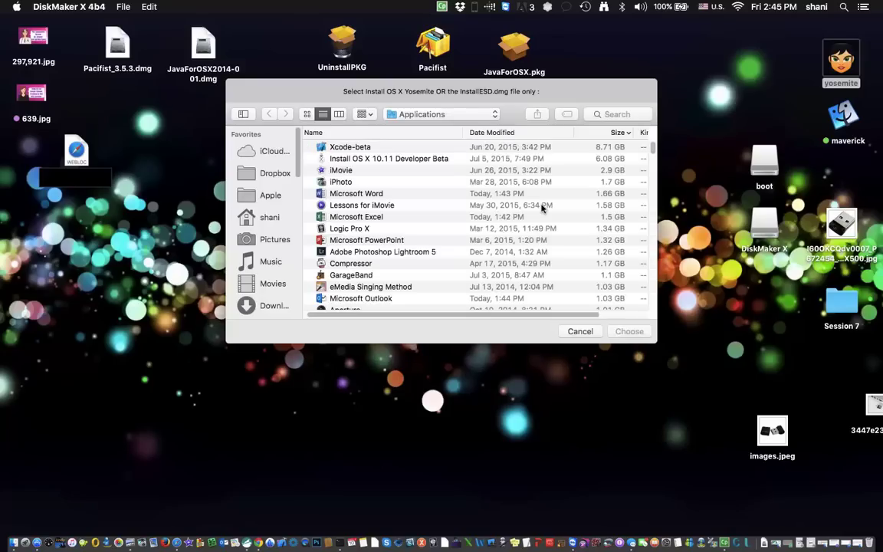
left_click(355, 157)
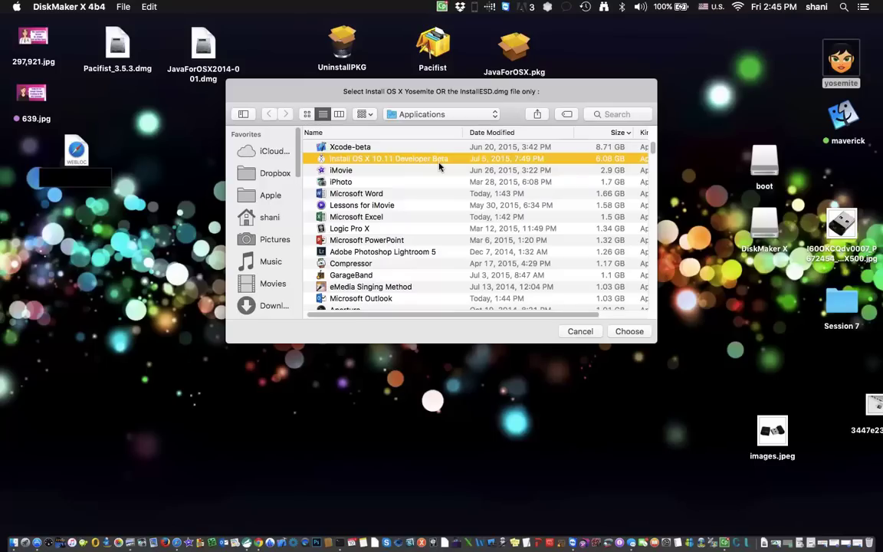
left_click(629, 331)
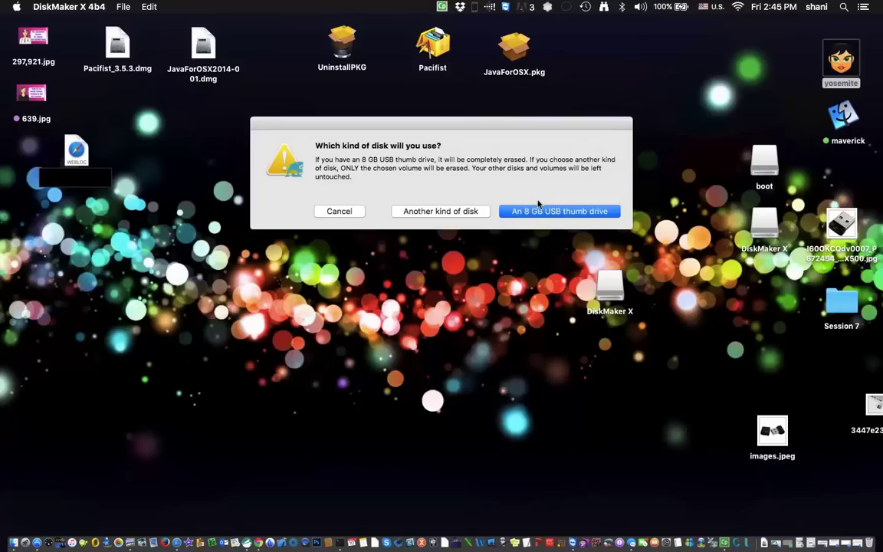
Step: Set the target to an 8 GB USB thumb drive, pick the boot volume, and agree to erase it and create the disk
left_click(524, 213)
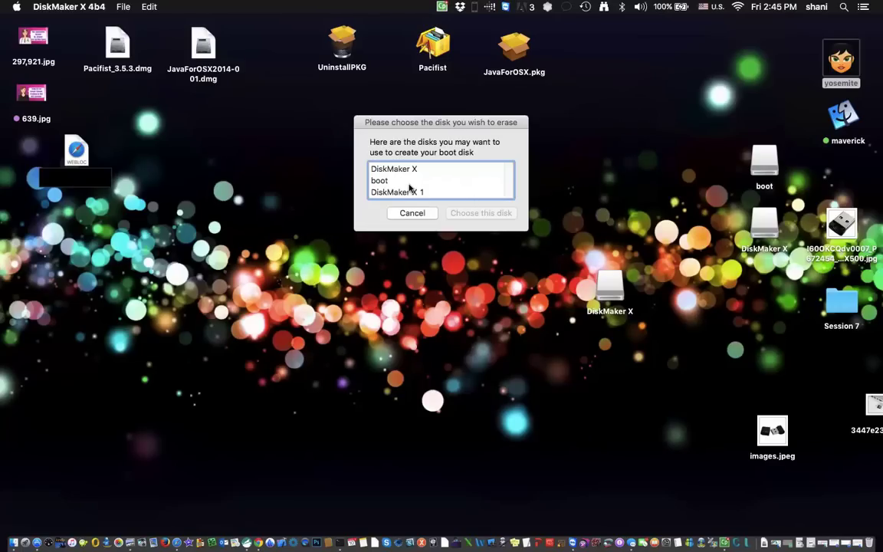
left_click(381, 180)
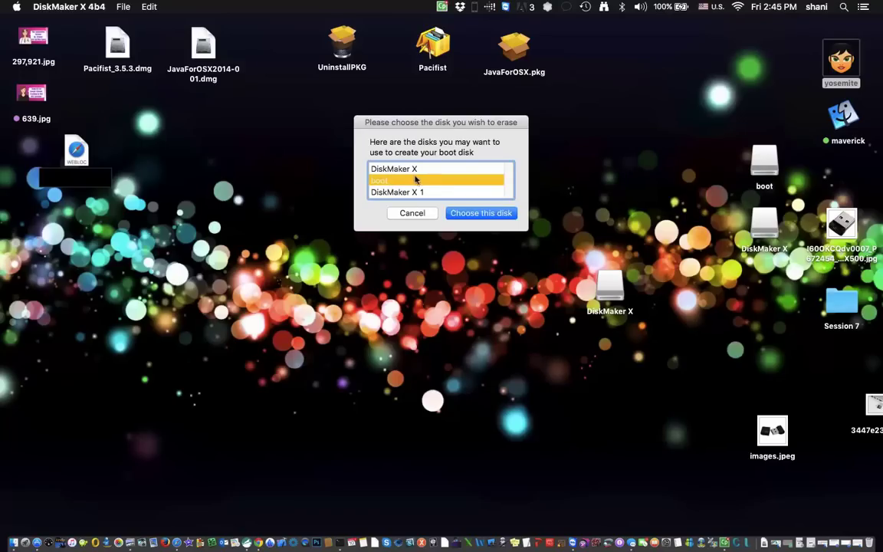
left_click(480, 213)
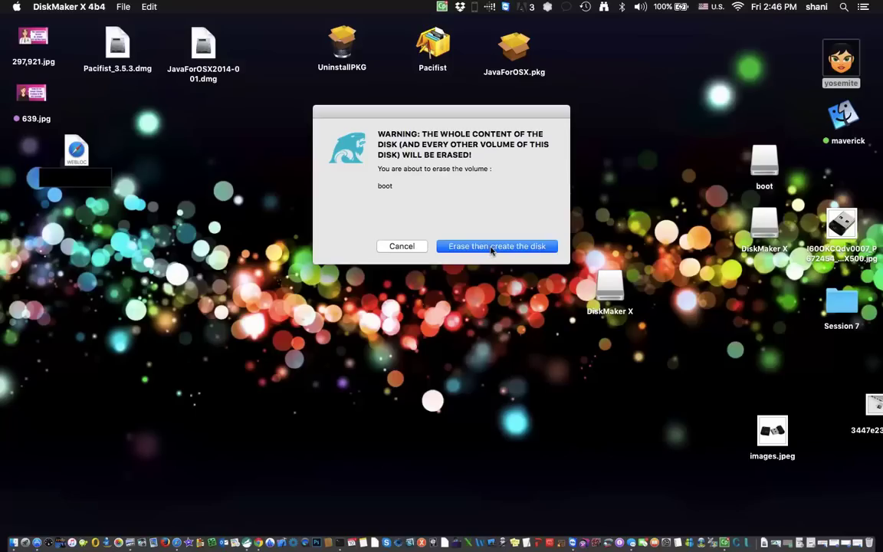
left_click(492, 247)
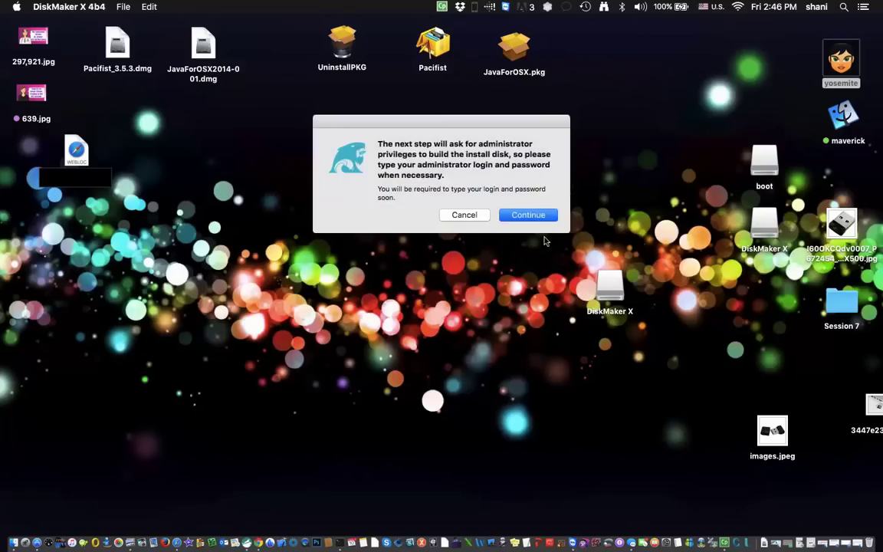
Step: Continue past the administrator privileges notice and authorize DiskMaker X 4b4 with the account password to build the install disk
left_click(528, 215)
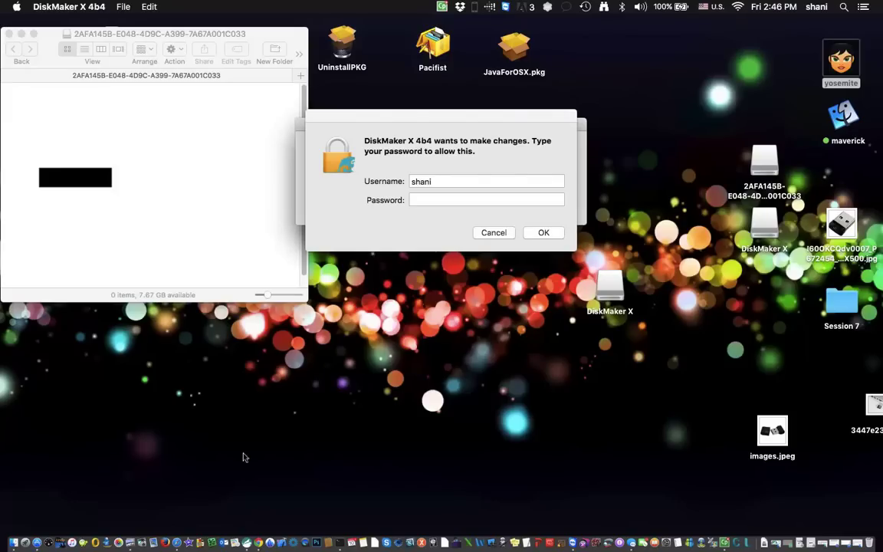
left_click(418, 198)
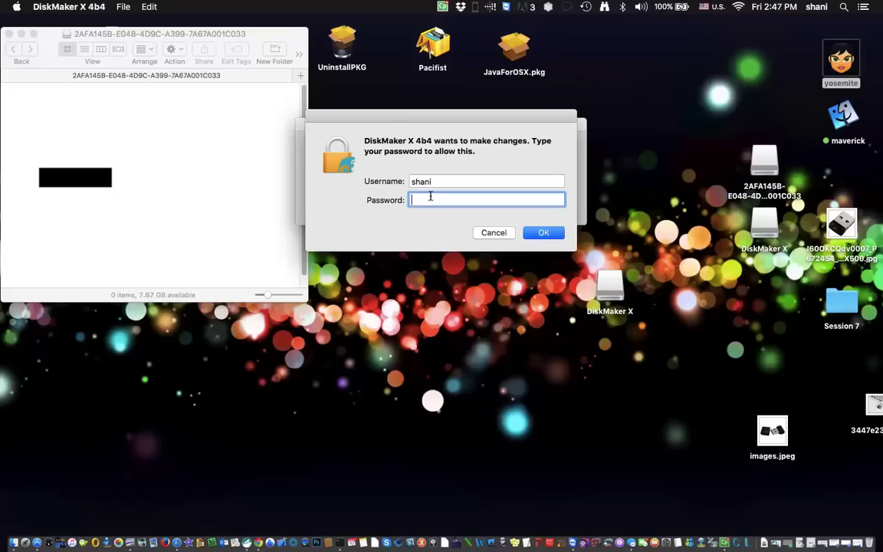
type("•••••••")
key("Return")
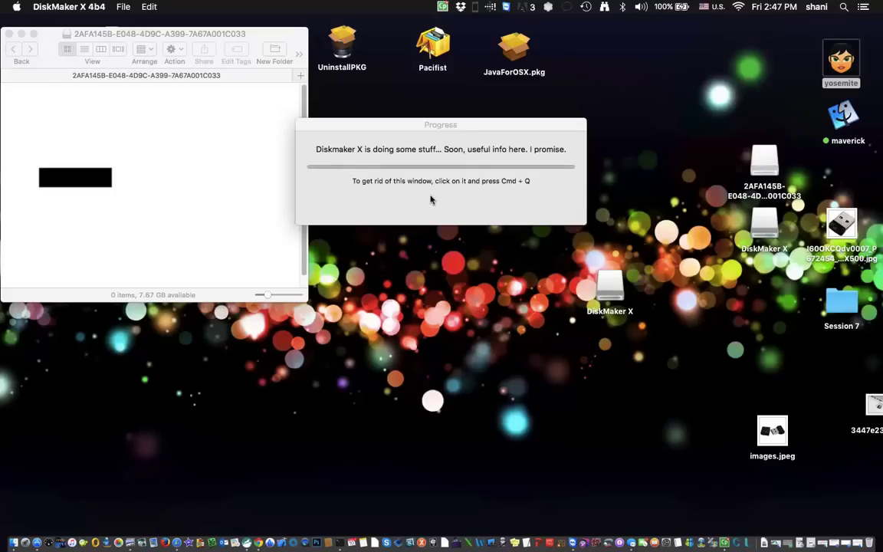